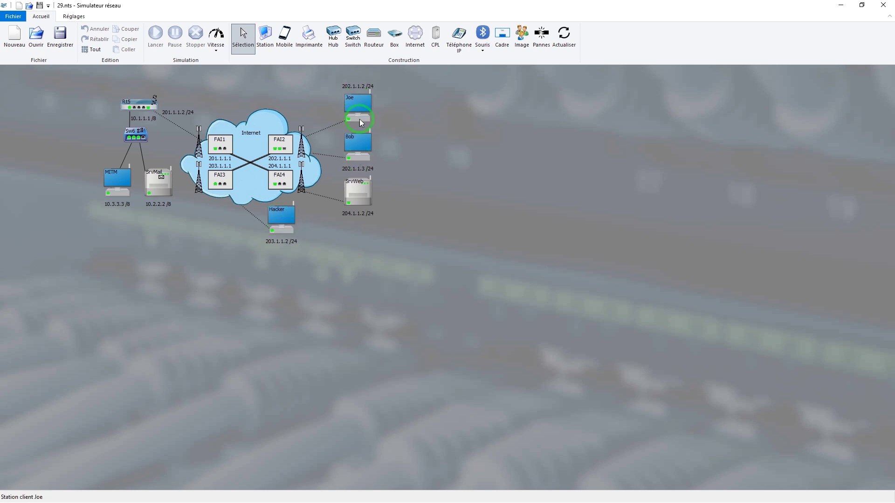
Open the fault and attack management window, leaving the access password blank, and place it clear of the network diagram.
right_click(283, 215)
left_click(493, 47)
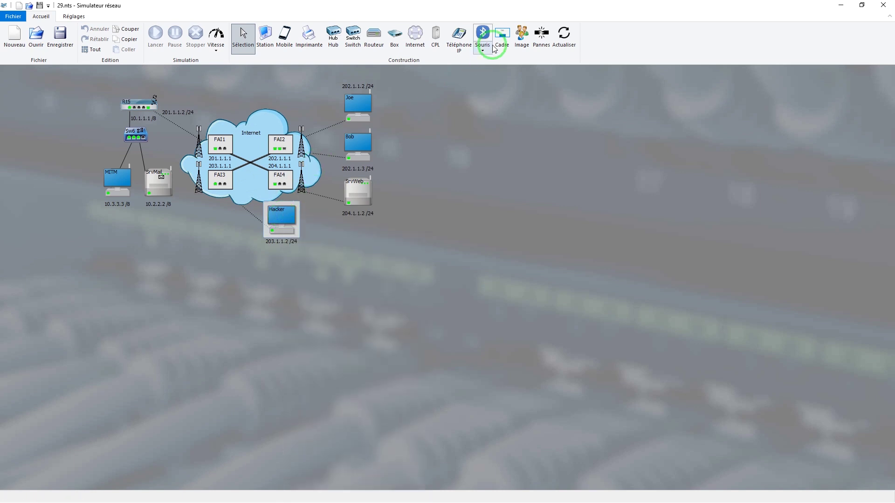
left_click(542, 47)
left_click(542, 46)
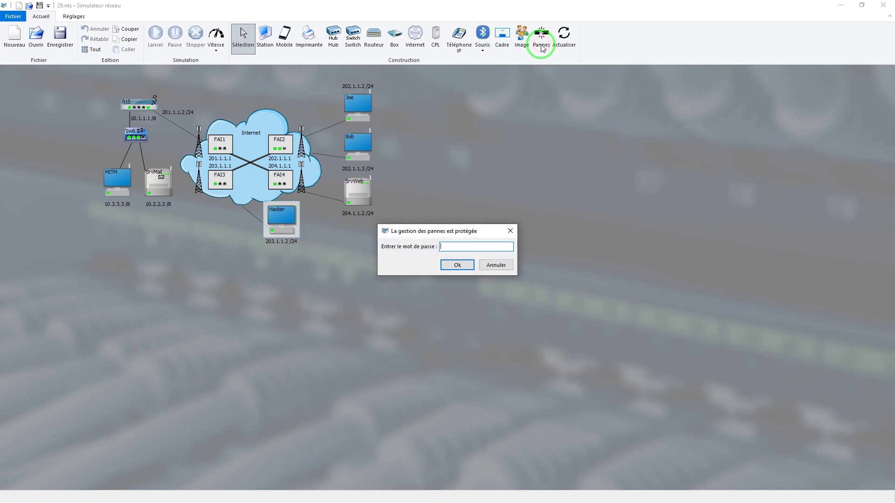
left_click(451, 266)
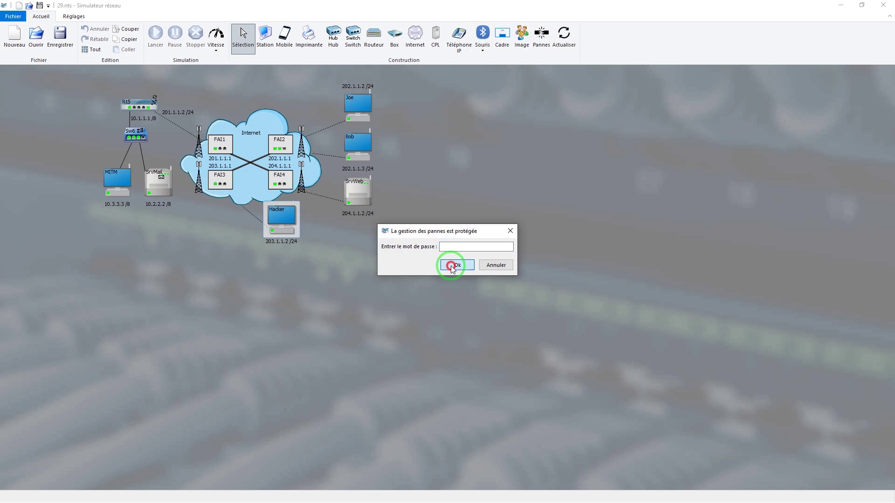
left_click_drag(434, 166, 475, 127)
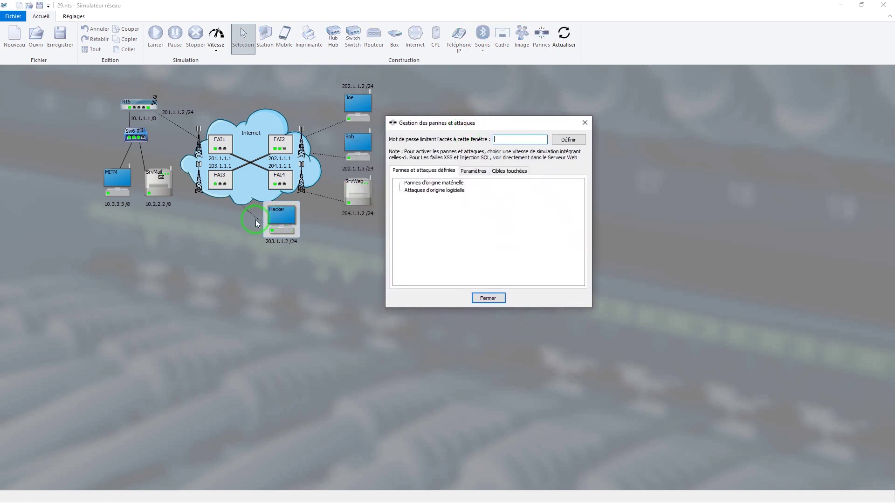
Define an active attack from the Hacker station with Malware KeyLogger as its objective.
right_click(276, 217)
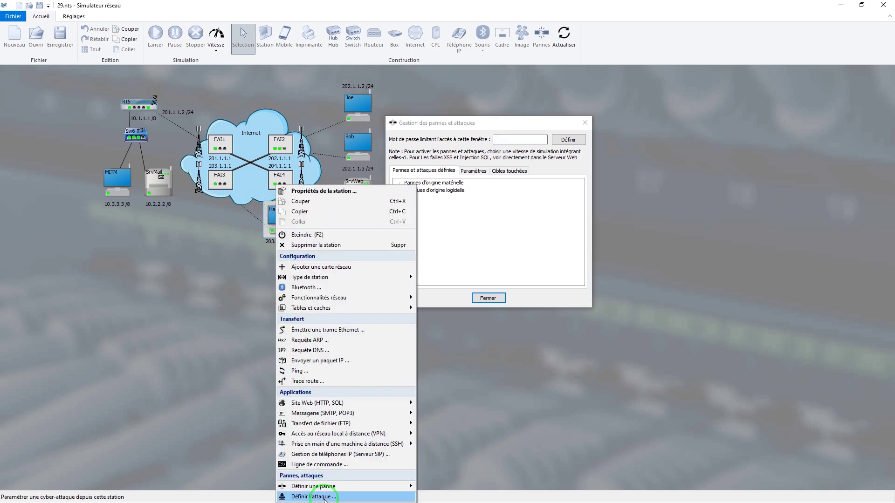
left_click(324, 497)
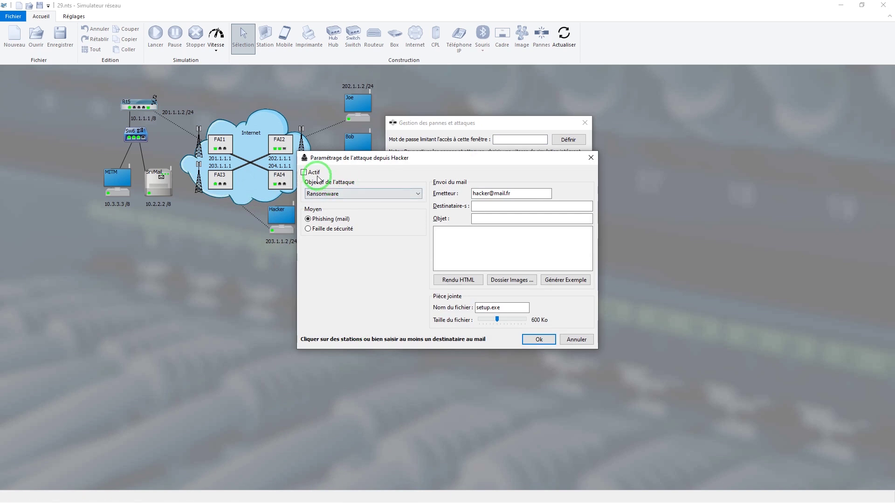
left_click(317, 176)
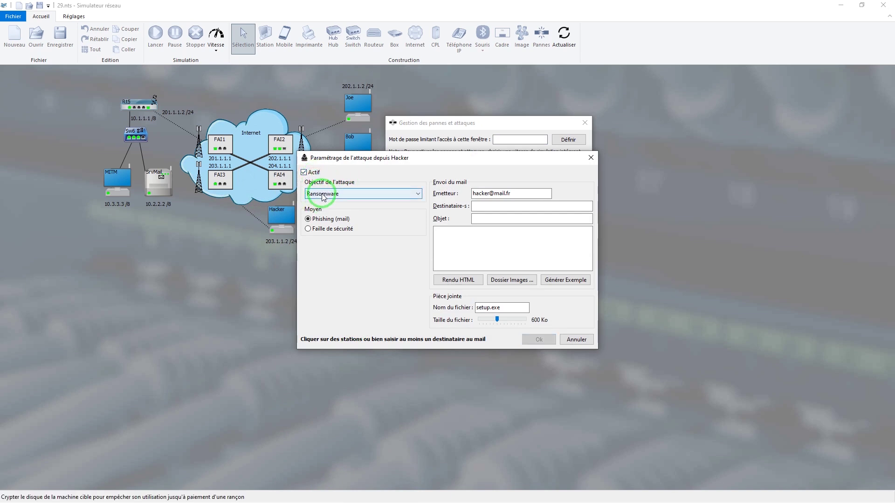
left_click(323, 194)
left_click(329, 239)
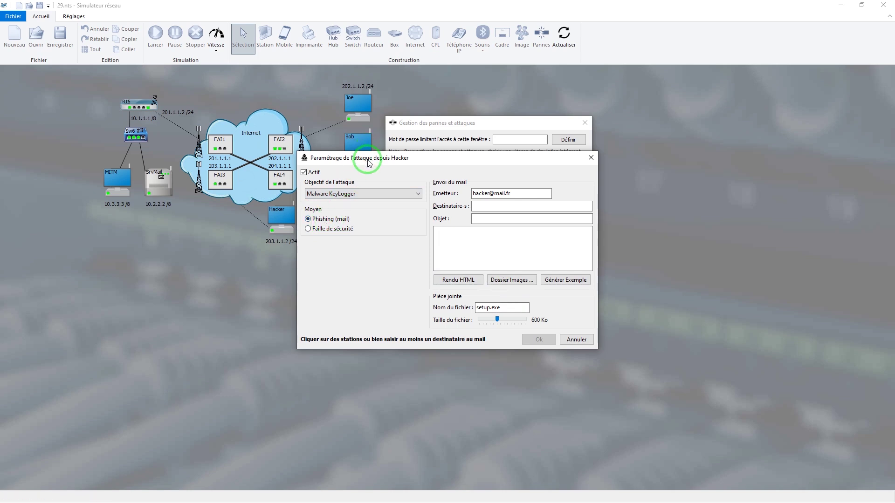
Move the attack settings clear of the diagram and set stations Joe and Bob as the phishing mail's recipients.
left_click_drag(364, 163, 293, 257)
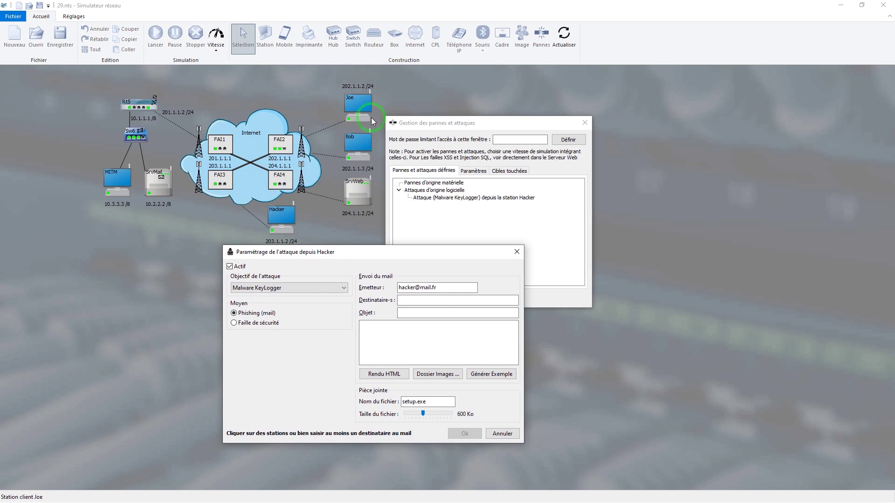
left_click(422, 300)
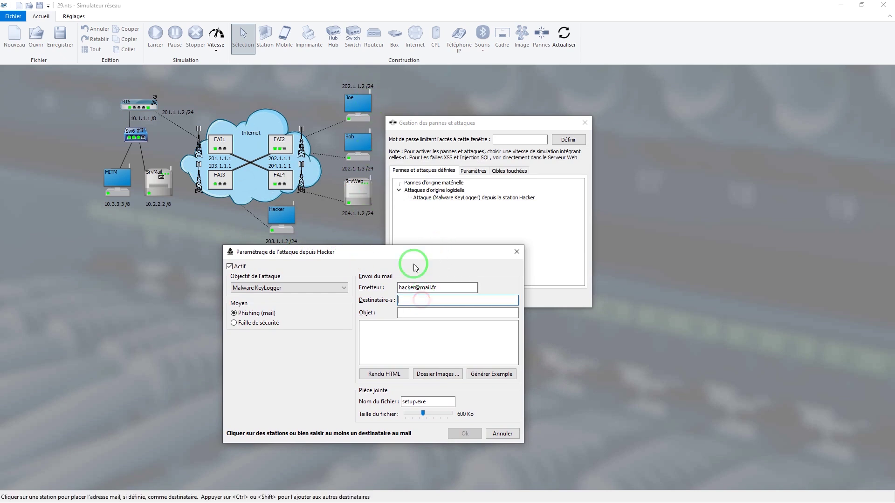
left_click(360, 105)
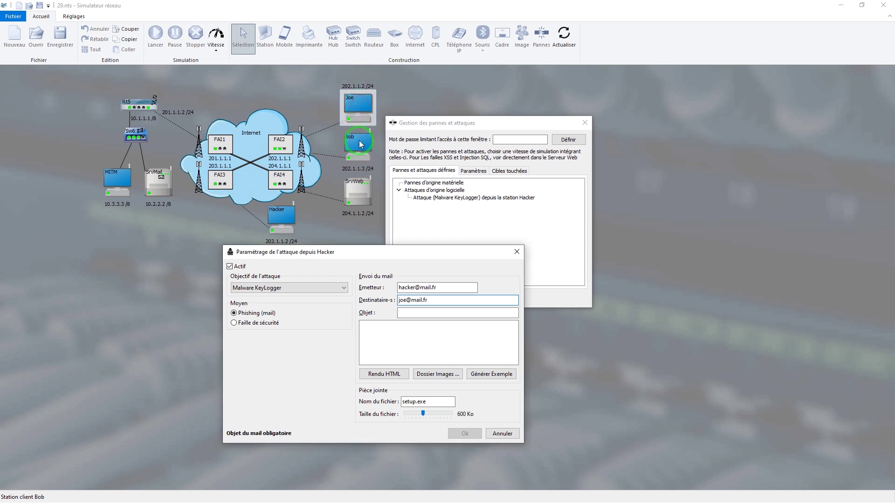
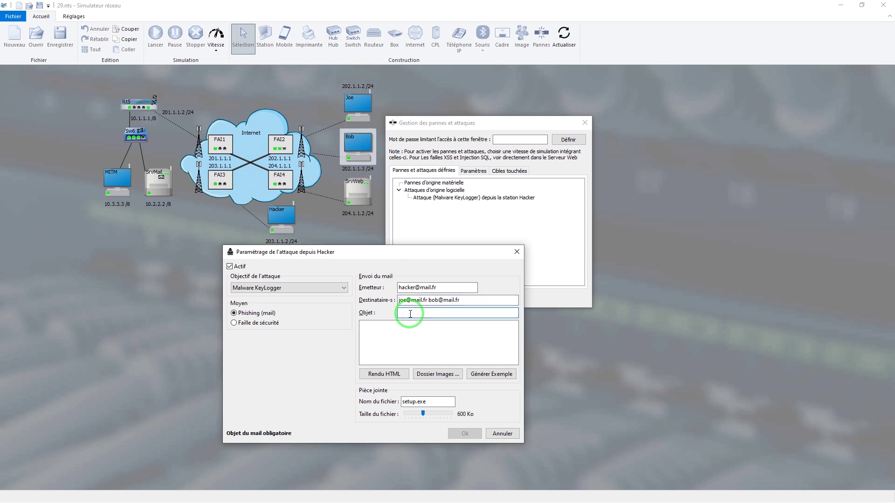
Give the phishing mail the subject "Mise à jour importante" and the generated example message, then validate the attack and close fault management.
type("Mise à jour importante")
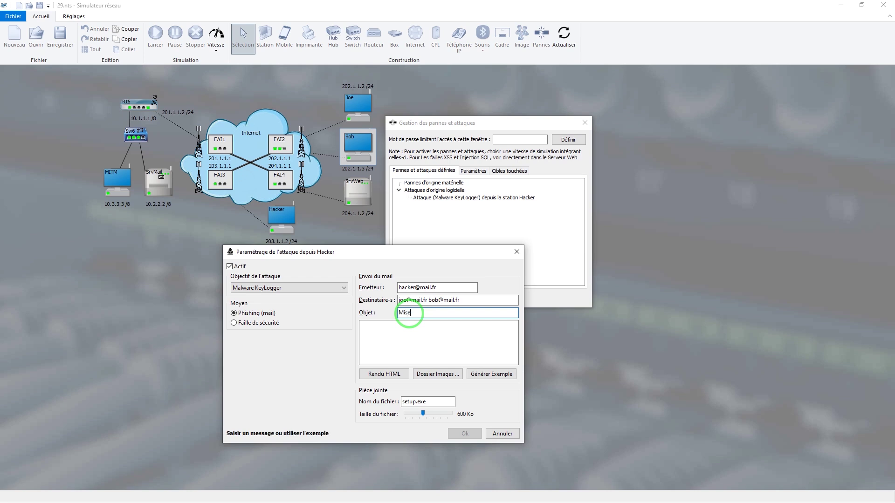
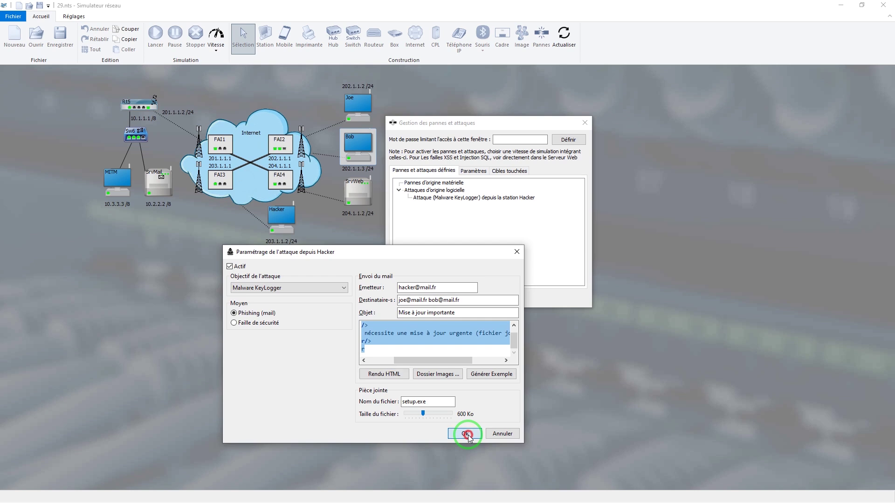
left_click(467, 434)
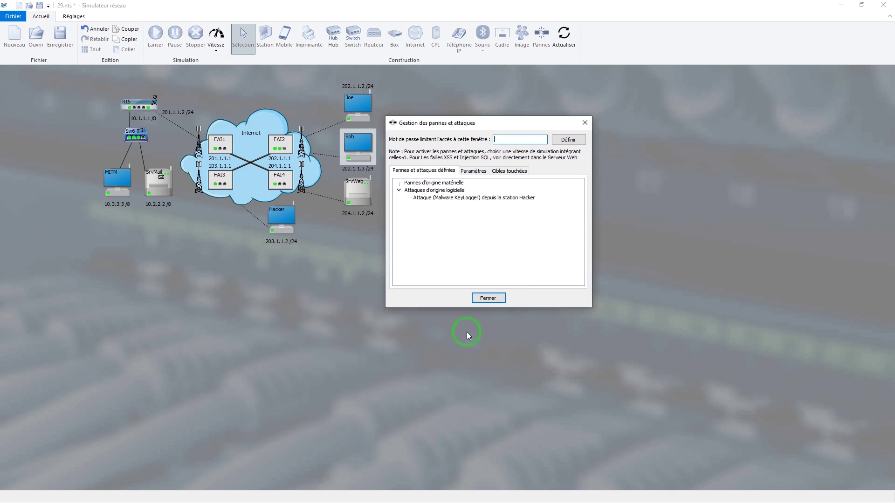
left_click(486, 300)
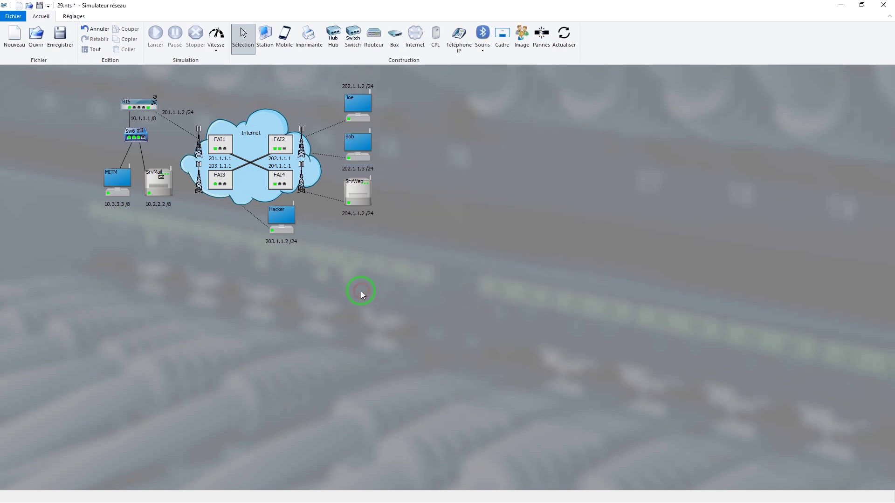
Set the simulation speed to fast with faults and attacks, and launch the Malware KeyLogger attack from the Hacker station.
left_click(215, 45)
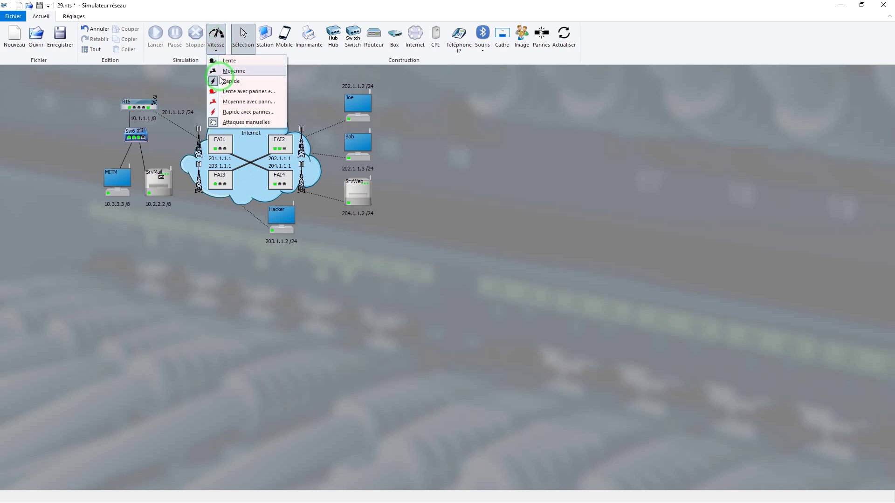
left_click(231, 112)
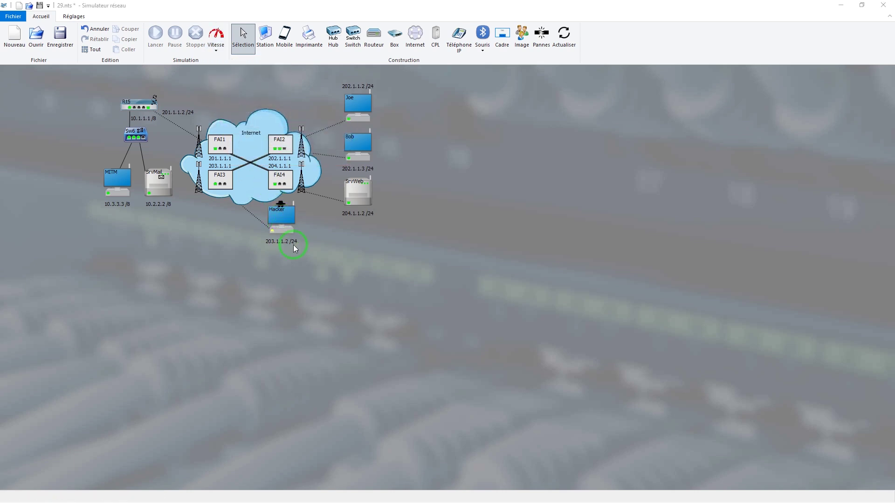
right_click(281, 215)
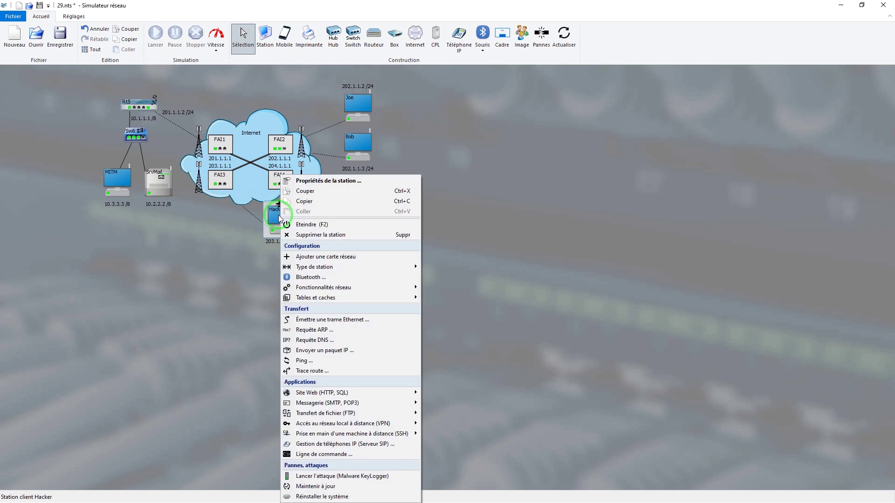
left_click(328, 476)
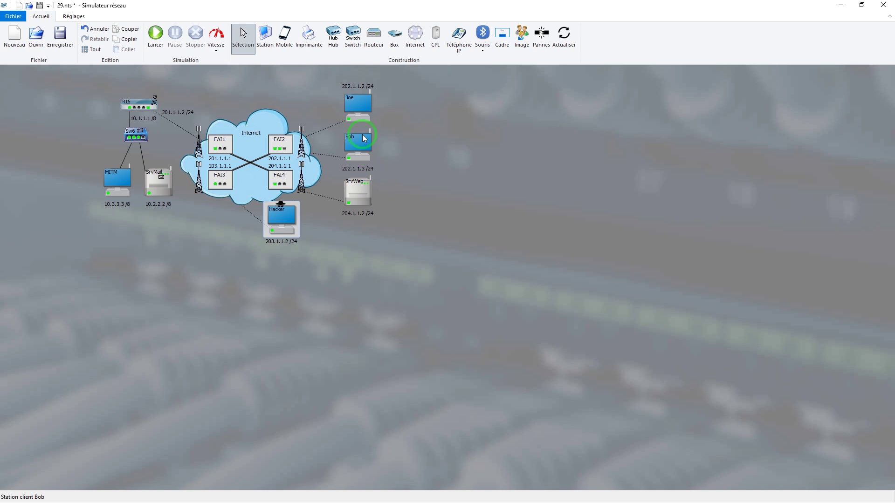
Open the mail client on station Joe and retrieve its incoming mail.
right_click(357, 110)
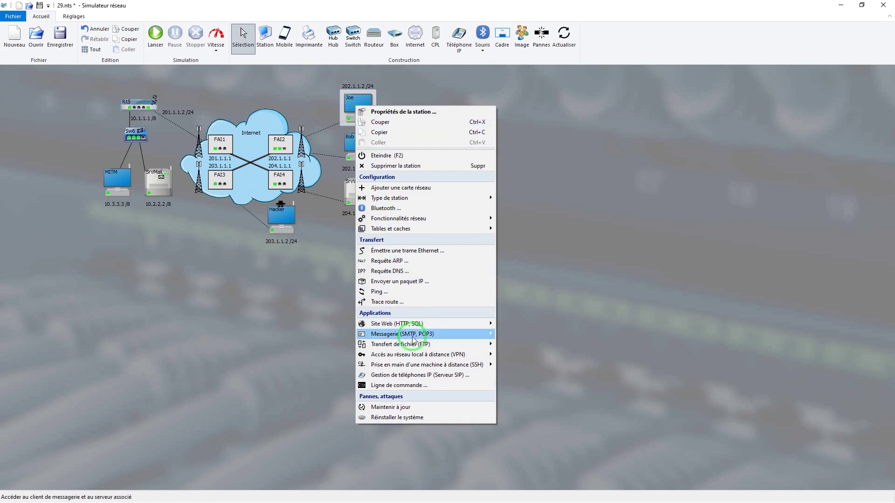
mouse_move(421, 334)
left_click(521, 335)
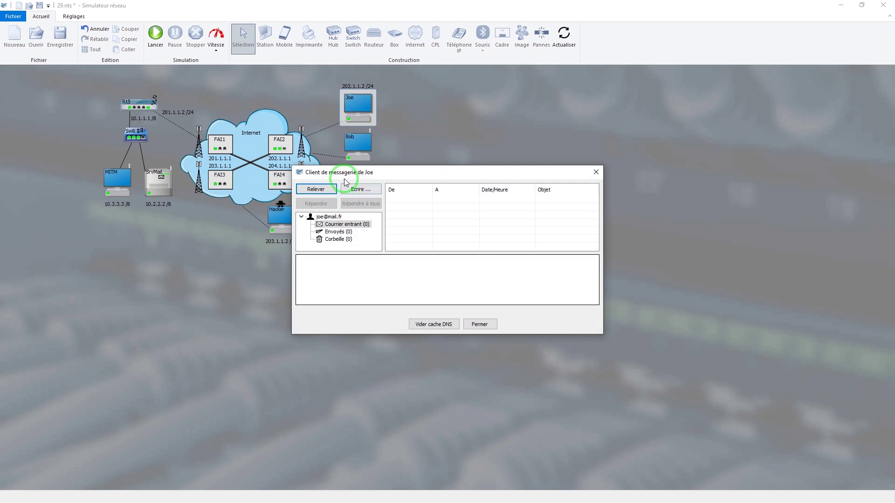
left_click(329, 191)
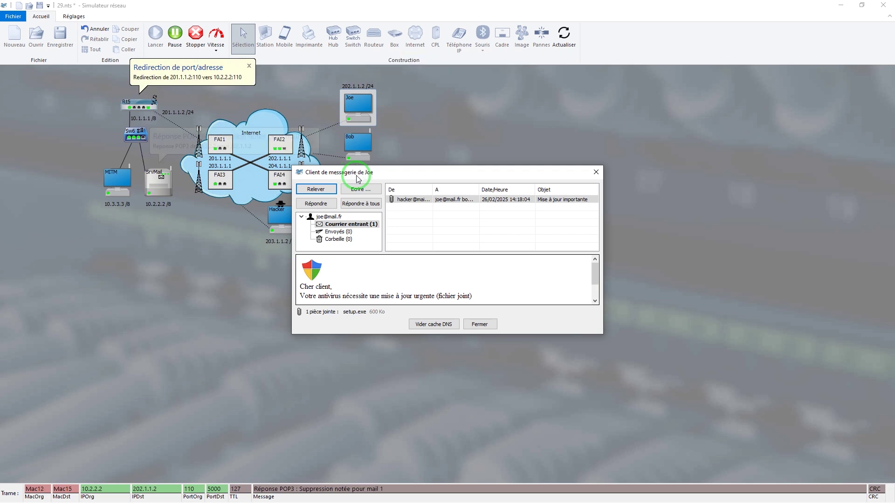
Read the "Mise à jour importante" mail, run its attachment setup.exe, and close Joe's mail client.
left_click(399, 201)
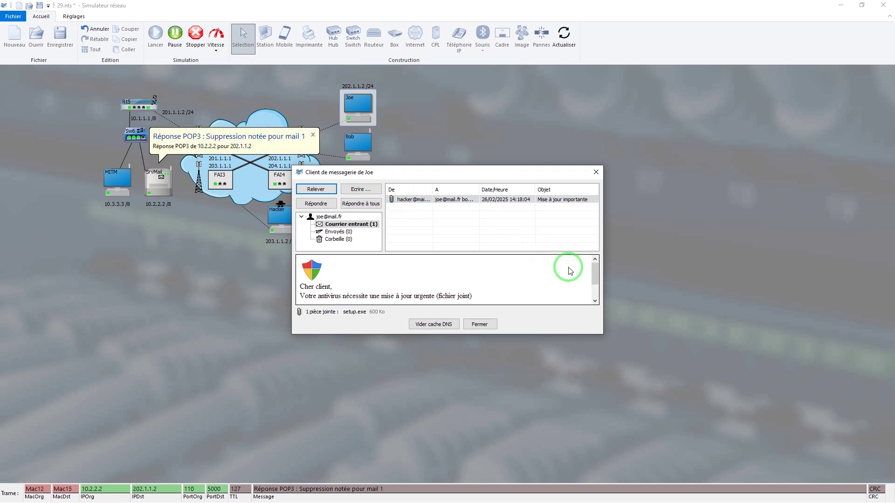
left_click_drag(594, 268, 593, 290)
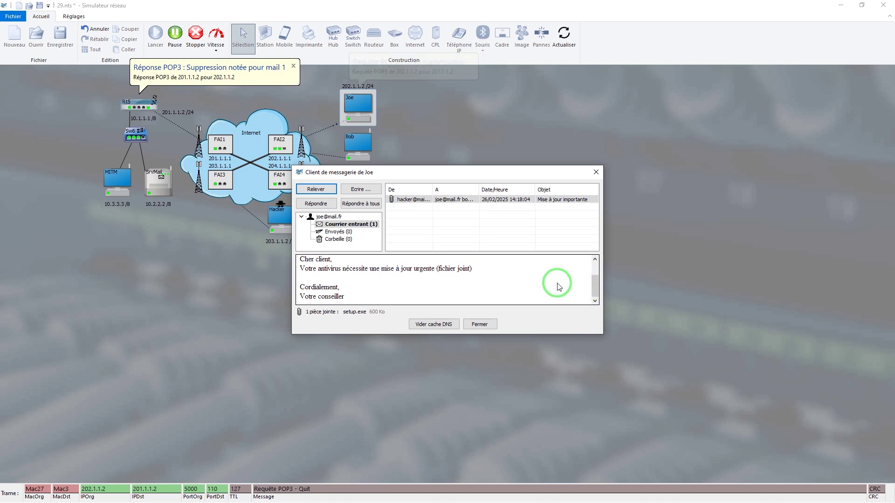
left_click(355, 312)
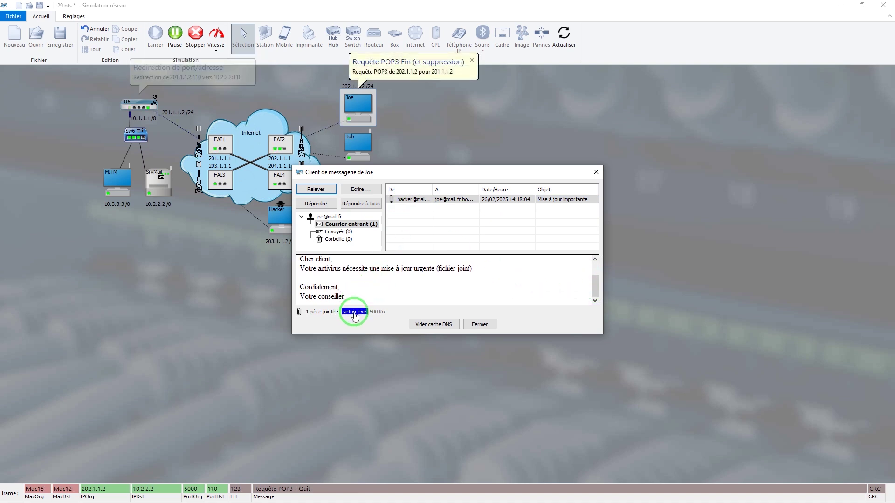
double_click(355, 314)
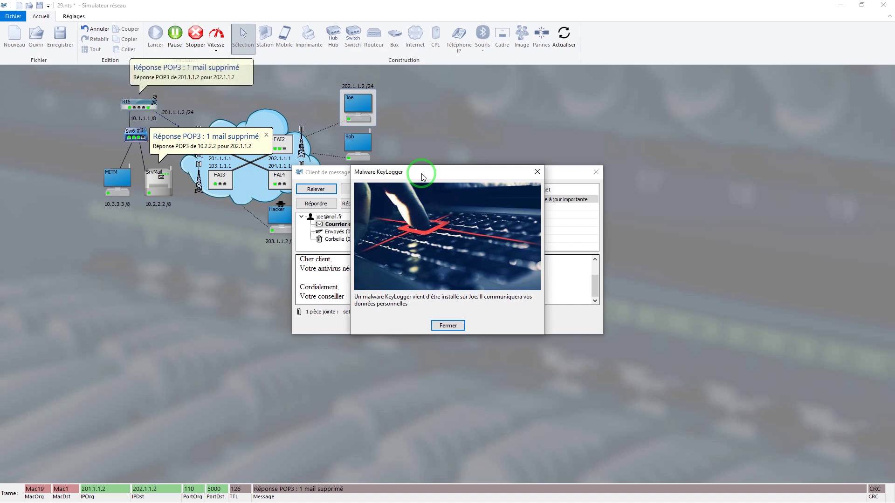
left_click(447, 328)
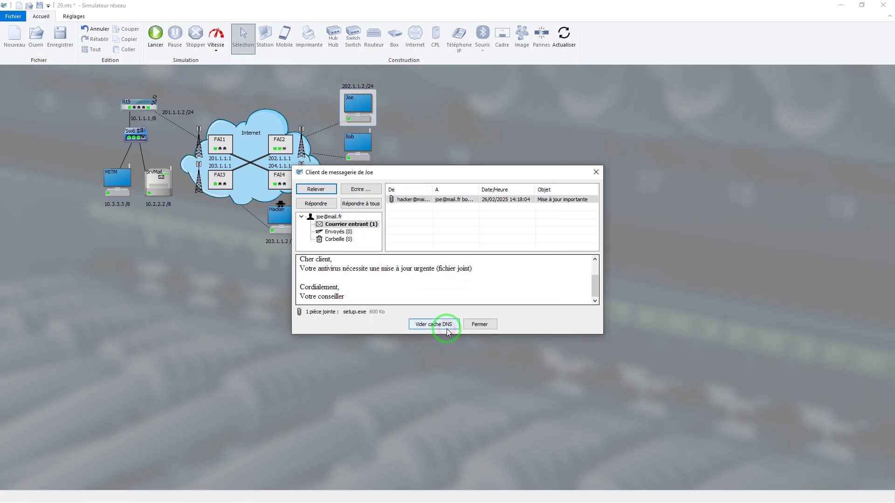
left_click(480, 326)
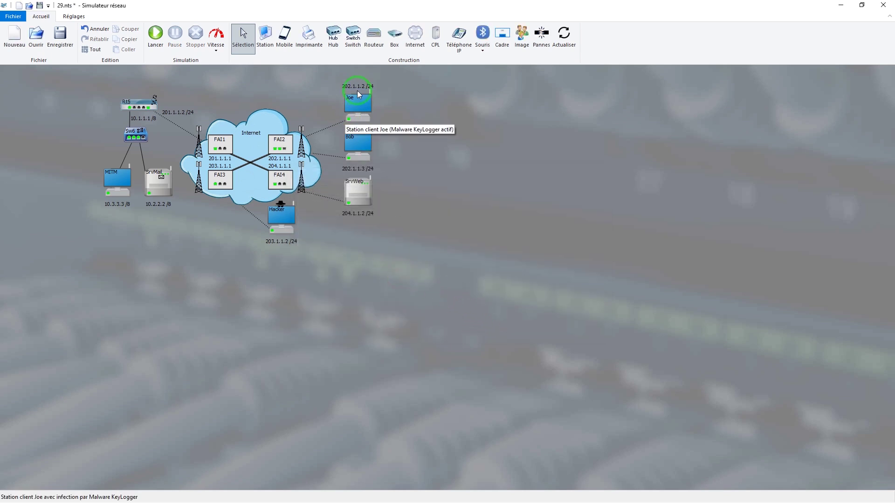
Trigger the keylogger on station Joe to send its captured keystrokes to the Hacker station.
key("F5")
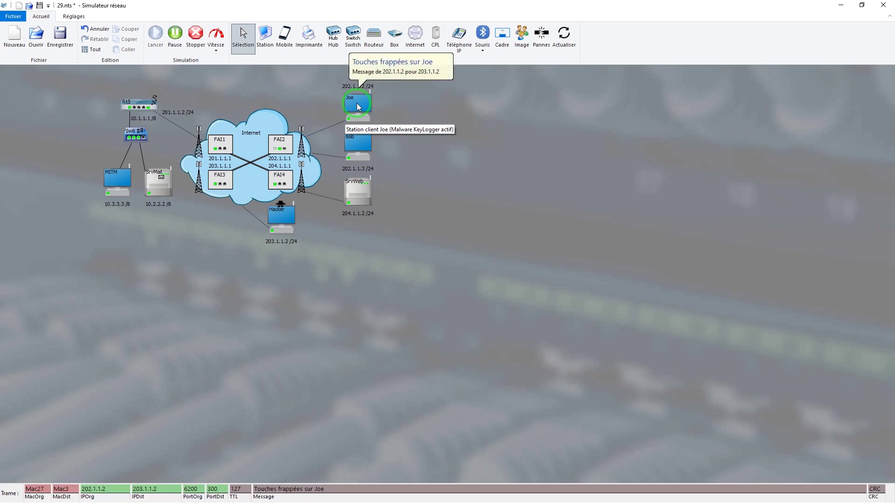